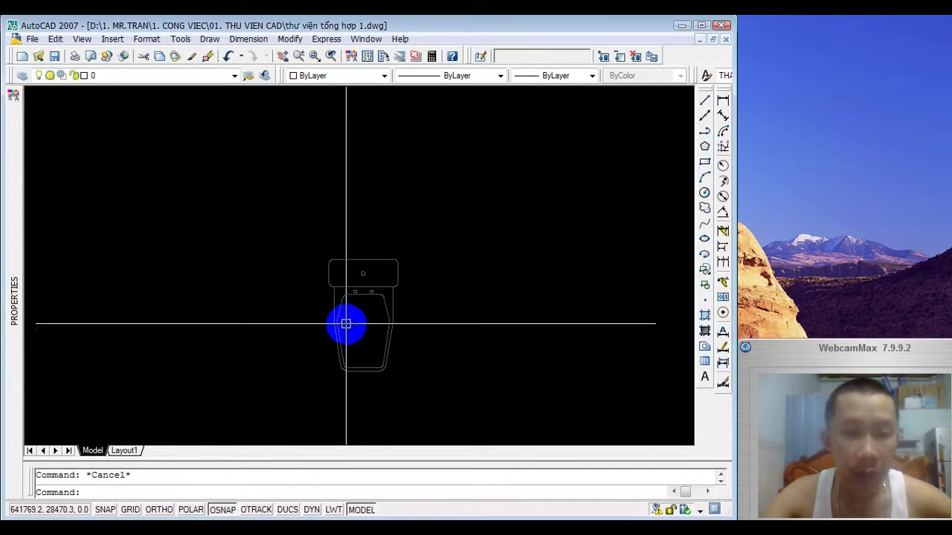
Step: Switch the toilet block through the md, ben trai, ben phai and Mb views, returning to md
scroll(382, 251, up, 2)
scroll(383, 252, up, 2)
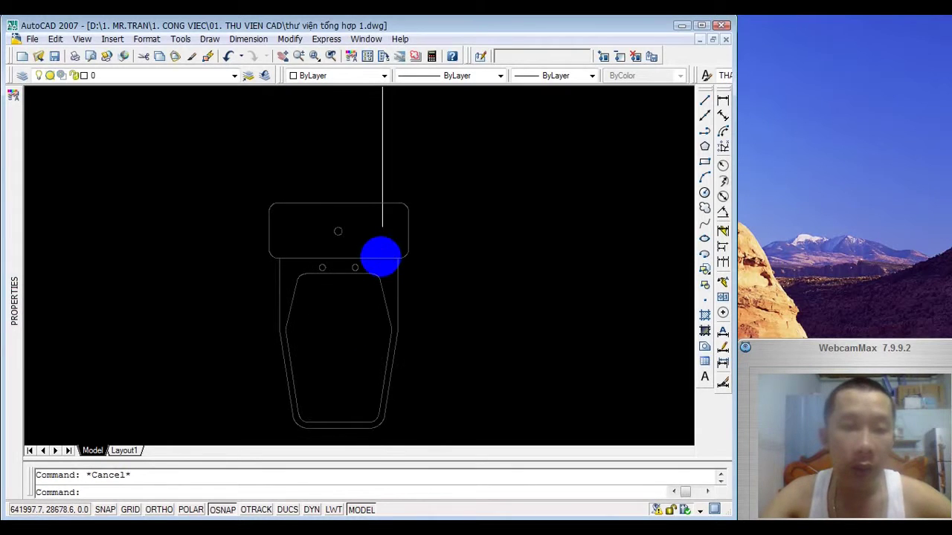
click(323, 204)
click(338, 202)
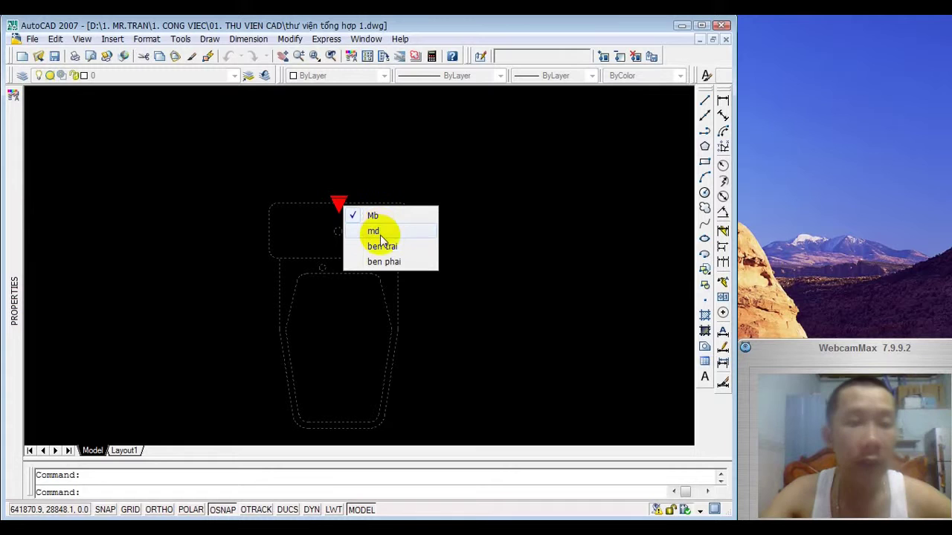
click(373, 235)
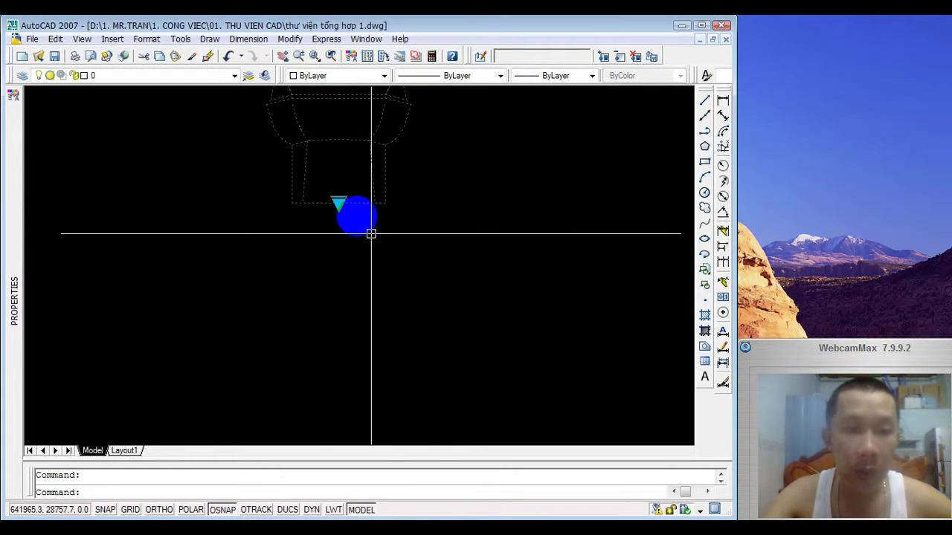
middle_drag(371, 229, 331, 296)
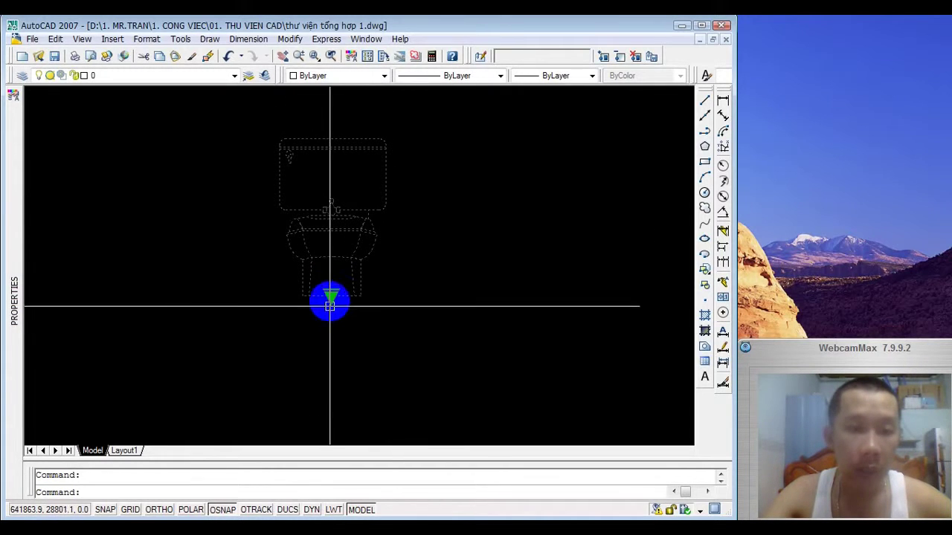
click(331, 295)
click(360, 340)
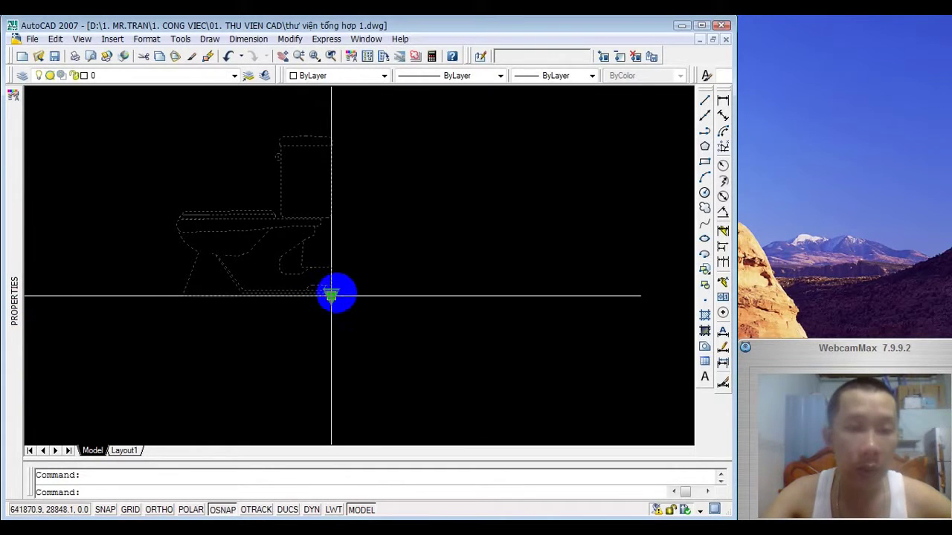
click(331, 296)
click(367, 352)
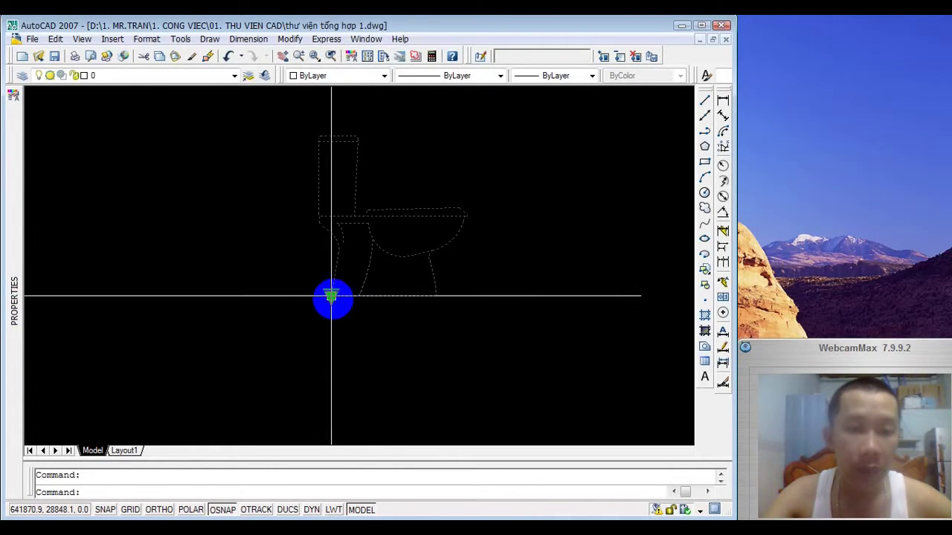
click(331, 296)
click(353, 307)
click(331, 296)
click(347, 322)
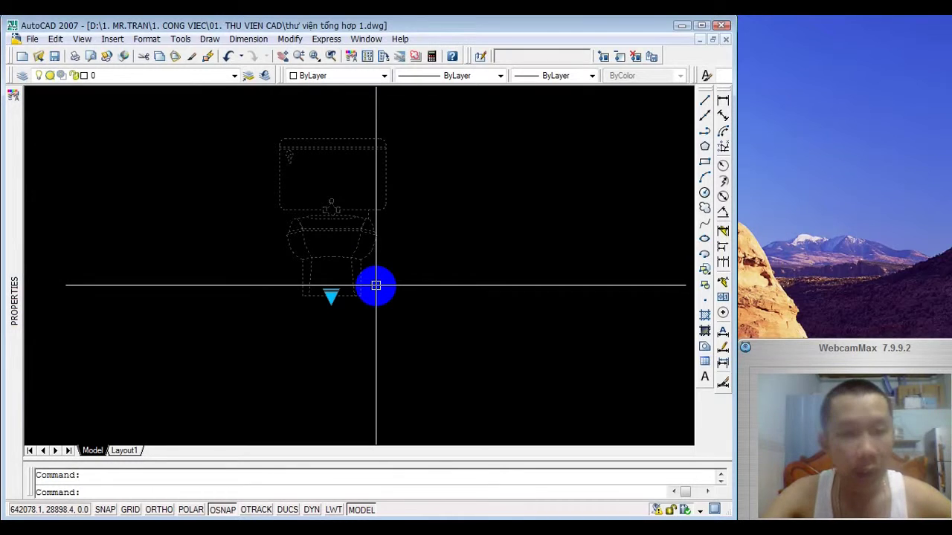
Step: Cycle the toilet again through Mb, md and ben trai, finishing on the ben phai view
scroll(385, 274, down, 4)
middle_drag(369, 298, 379, 346)
scroll(384, 329, up, 2)
scroll(384, 330, up, 1)
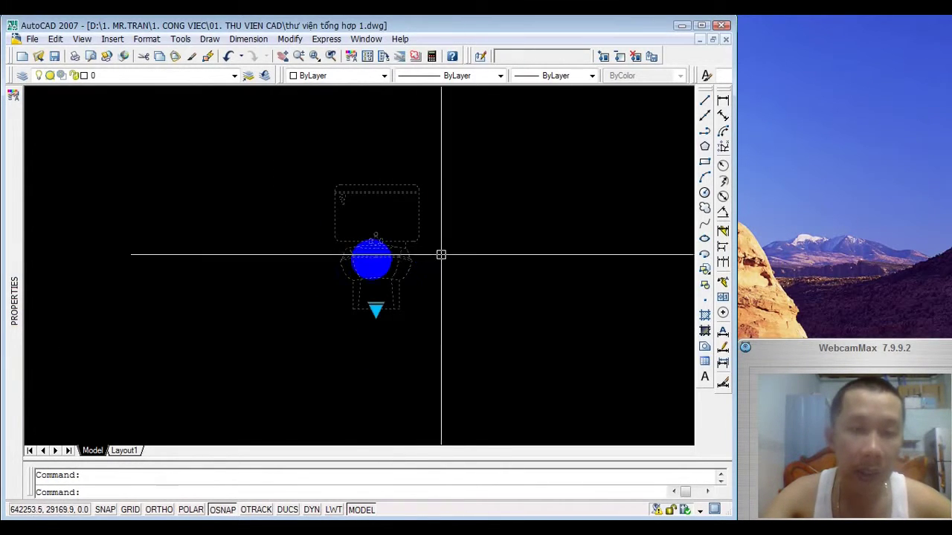
scroll(423, 273, down, 2)
click(394, 297)
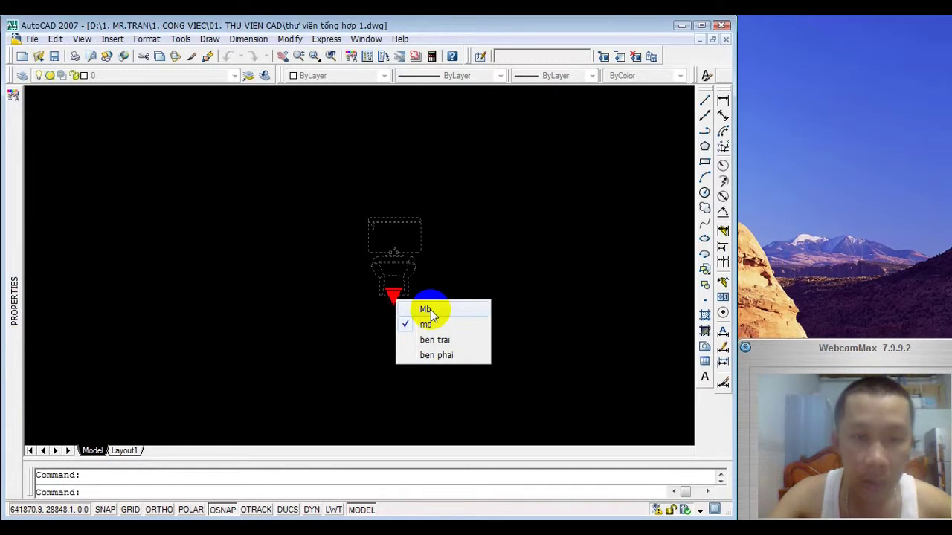
click(430, 309)
click(394, 296)
click(429, 323)
click(393, 295)
click(435, 337)
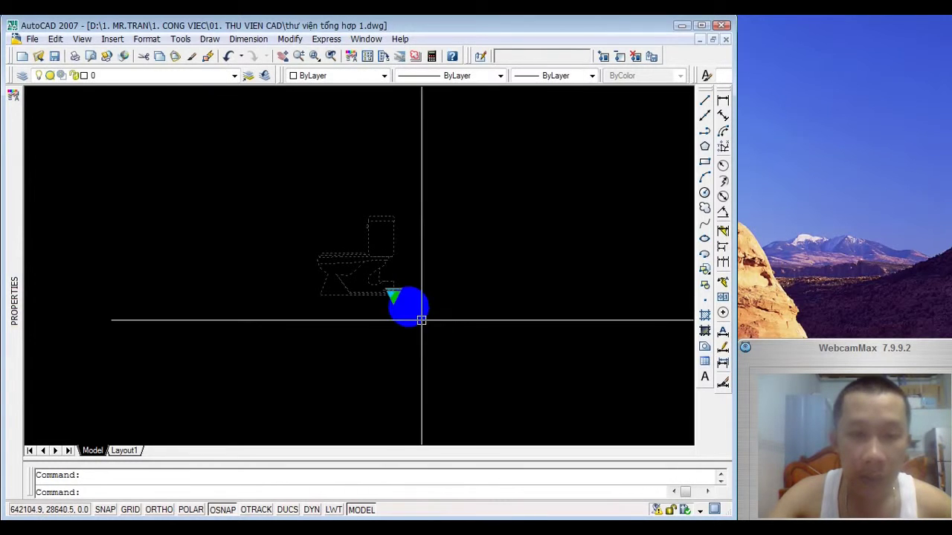
click(394, 296)
click(420, 354)
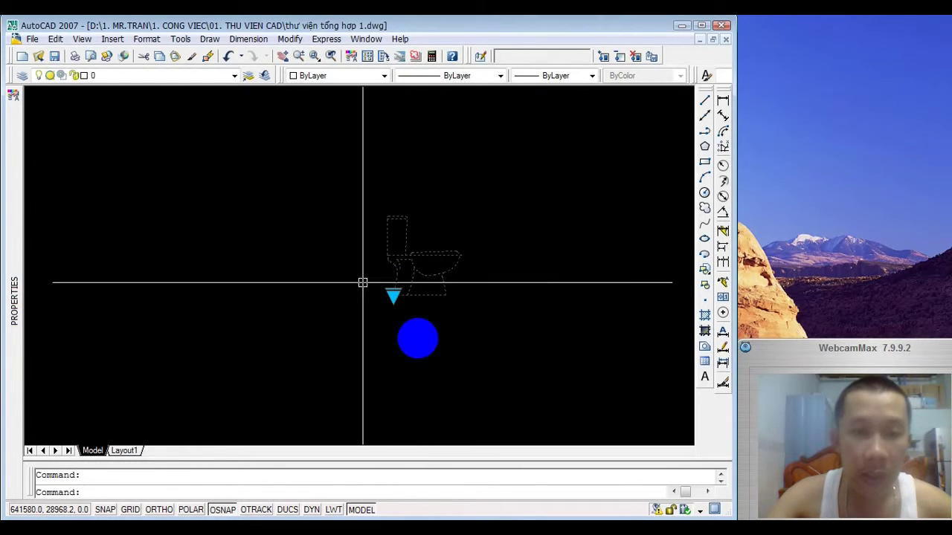
Step: Zoom out and pan across to the toilet fixture library sheets
scroll(435, 272, down, 3)
scroll(435, 272, down, 3)
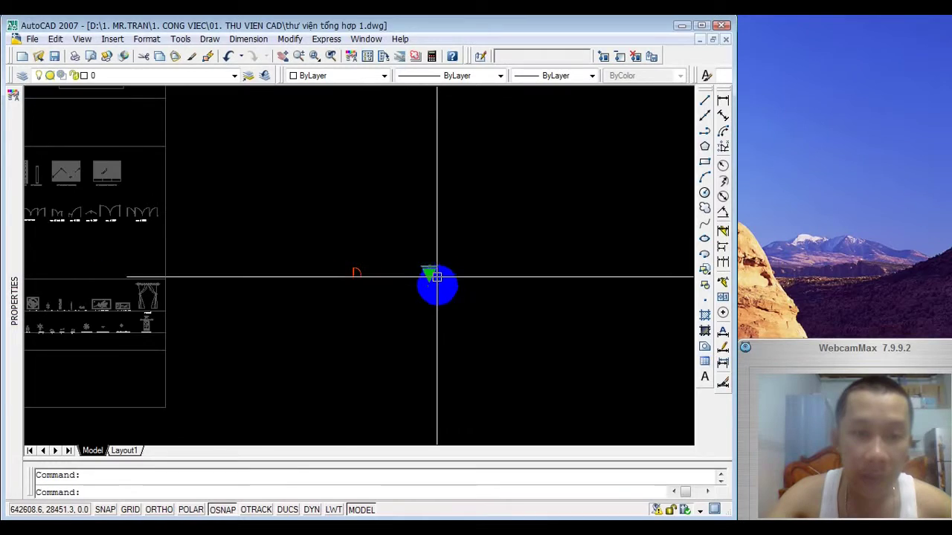
scroll(437, 285, down, 2)
scroll(436, 285, up, 3)
scroll(438, 282, up, 3)
scroll(417, 268, up, 3)
scroll(394, 245, down, 3)
mouse_move(399, 272)
middle_down()
mouse_move(187, 213)
mouse_move(225, 259)
middle_up()
scroll(358, 251, up, 2)
scroll(441, 214, up, 2)
scroll(340, 261, up, 2)
scroll(248, 268, up, 1)
scroll(442, 231, up, 1)
scroll(423, 253, up, 2)
scroll(408, 292, up, 1)
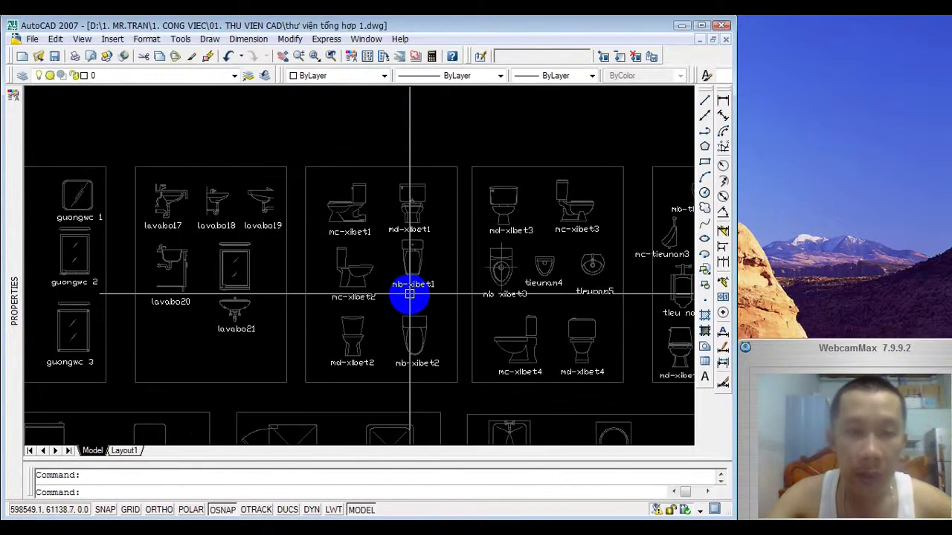
scroll(385, 339, up, 2)
Step: Window-select the library toilet blocks, then pick the mb-xibet2 block
key(Escape)
click(439, 336)
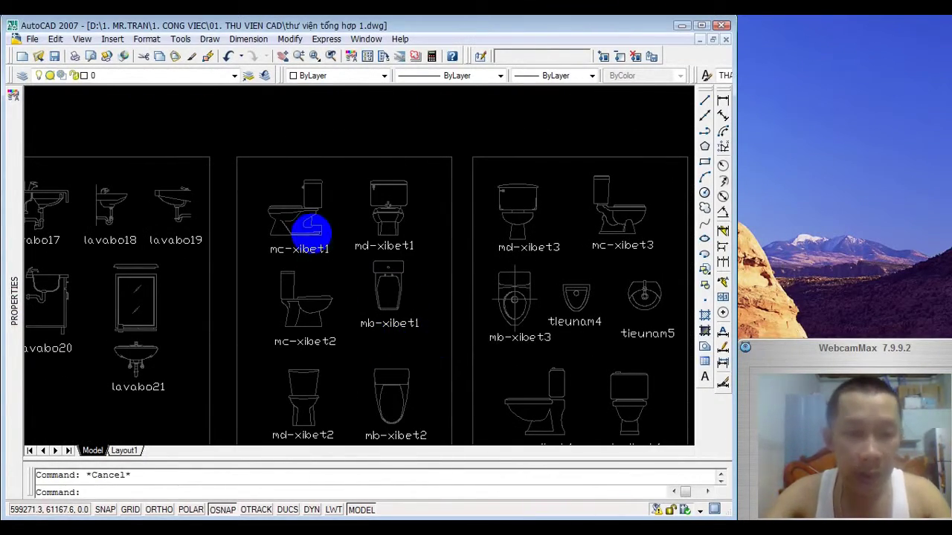
click(258, 173)
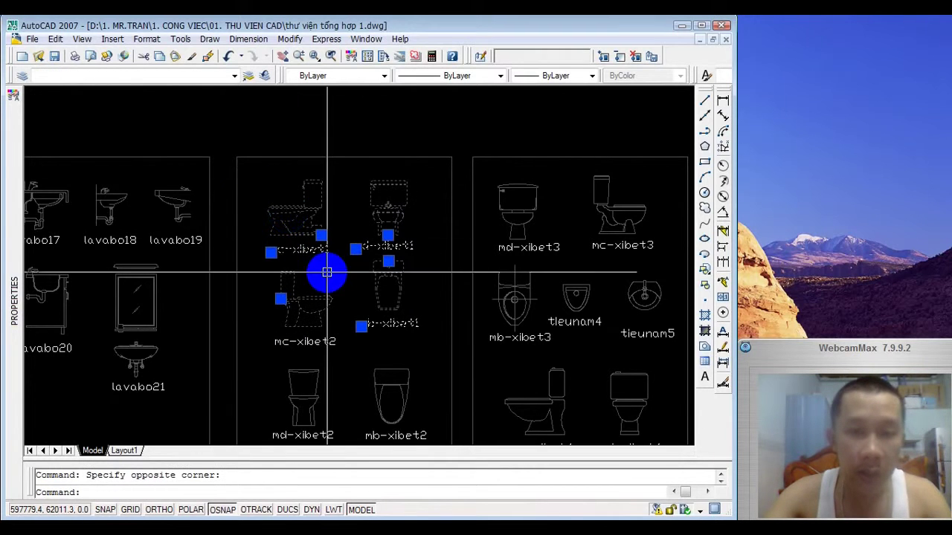
key(Escape)
mouse_move(312, 251)
middle_down()
mouse_move(350, 276)
mouse_move(278, 317)
middle_up()
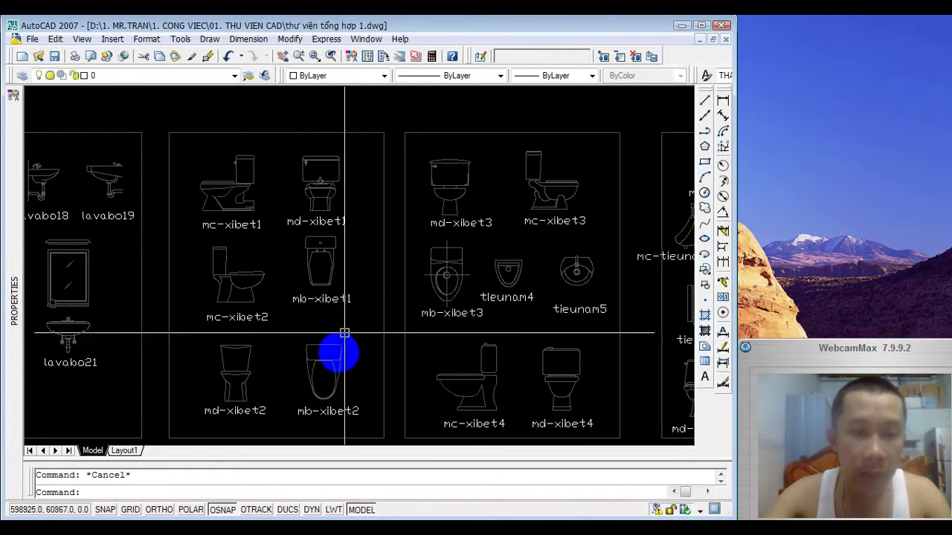
click(346, 372)
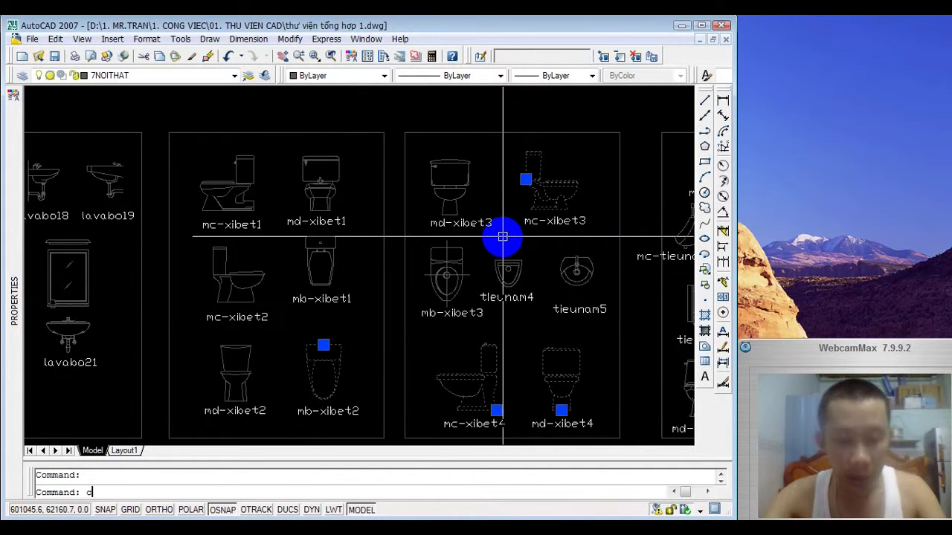
Step: Copy the selected toilet blocks into empty space in the drawing
text(o)
key(Return)
click(476, 272)
scroll(214, 293, down, 5)
scroll(322, 329, down, 2)
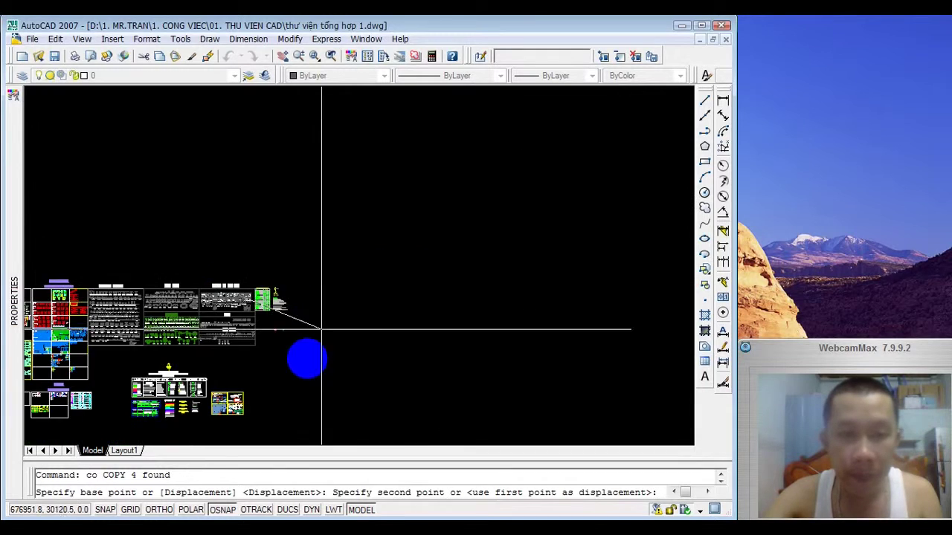
scroll(298, 312, up, 3)
scroll(210, 250, up, 2)
scroll(231, 260, up, 1)
click(244, 284)
scroll(244, 284, up, 2)
scroll(241, 297, up, 1)
key(Escape)
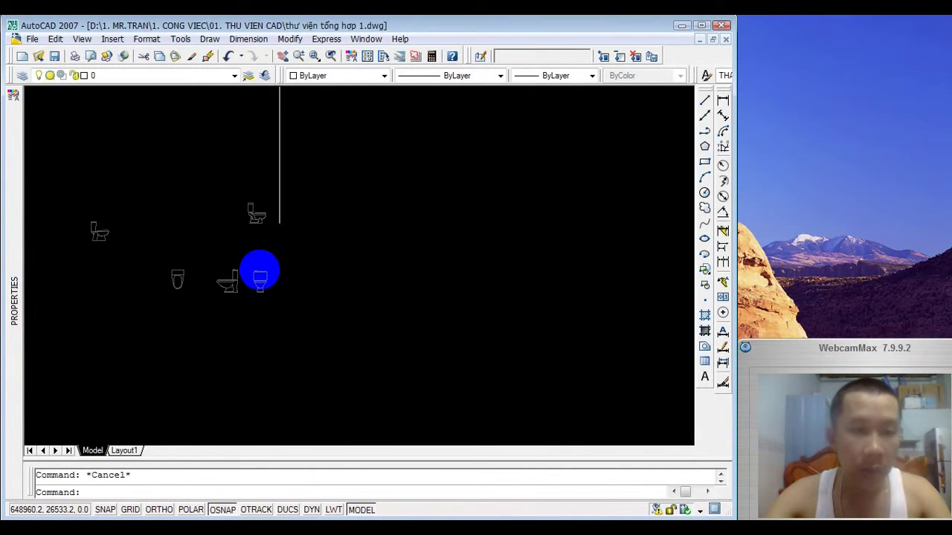
scroll(259, 272, up, 1)
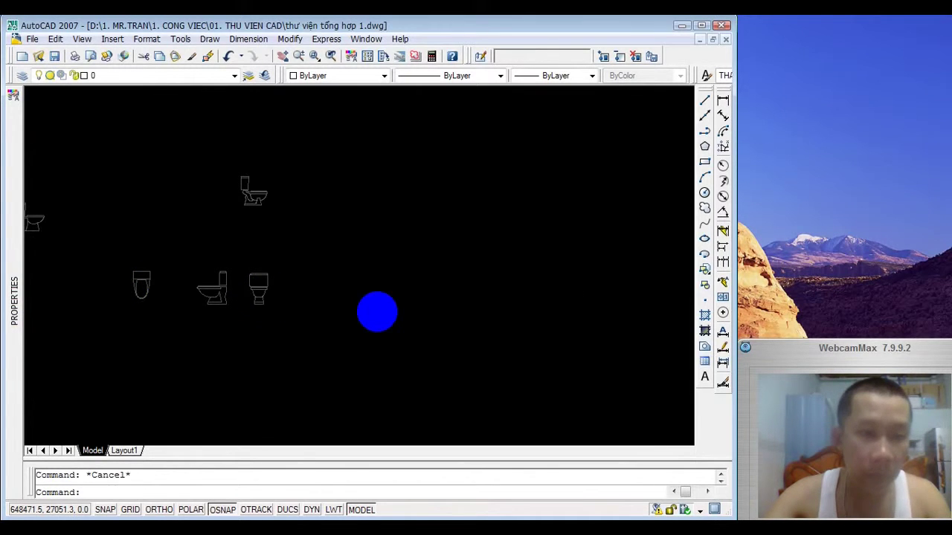
Step: Move one copied toilet beside the other copies
click(258, 290)
text(m)
key(Return)
click(419, 292)
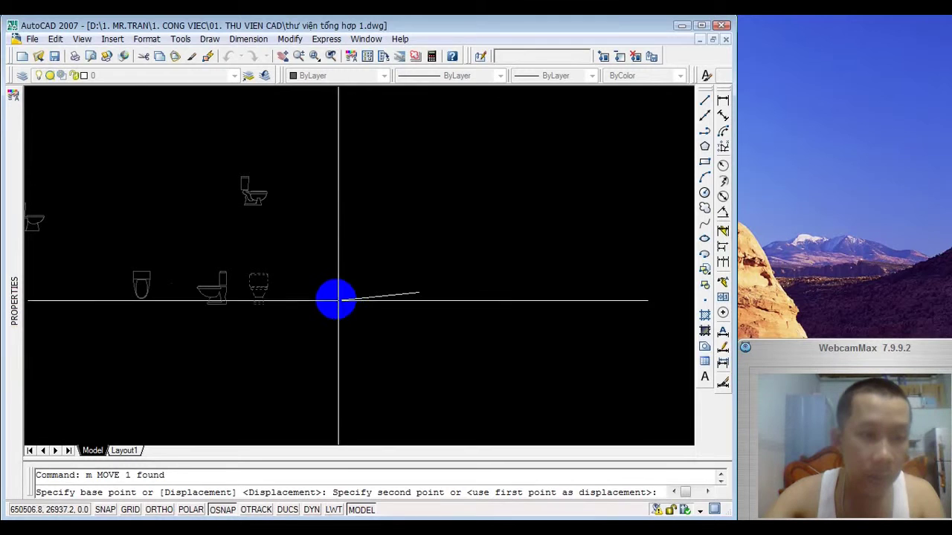
click(320, 305)
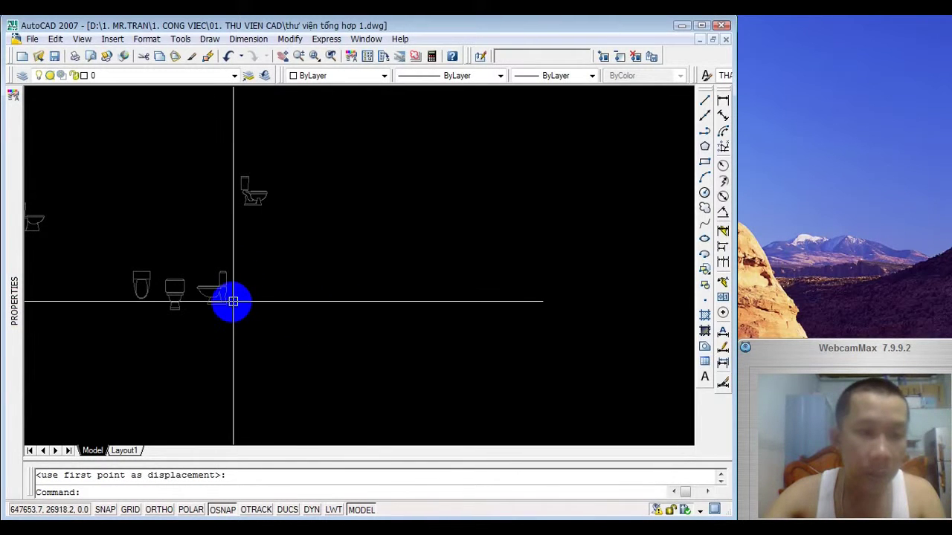
mouse_move(253, 206)
middle_down()
mouse_move(397, 287)
mouse_move(400, 176)
middle_up()
scroll(398, 282, up, 1)
Step: Move the stray side-view toilet down beside the other fixtures, then select the left plan toilet
text(m)
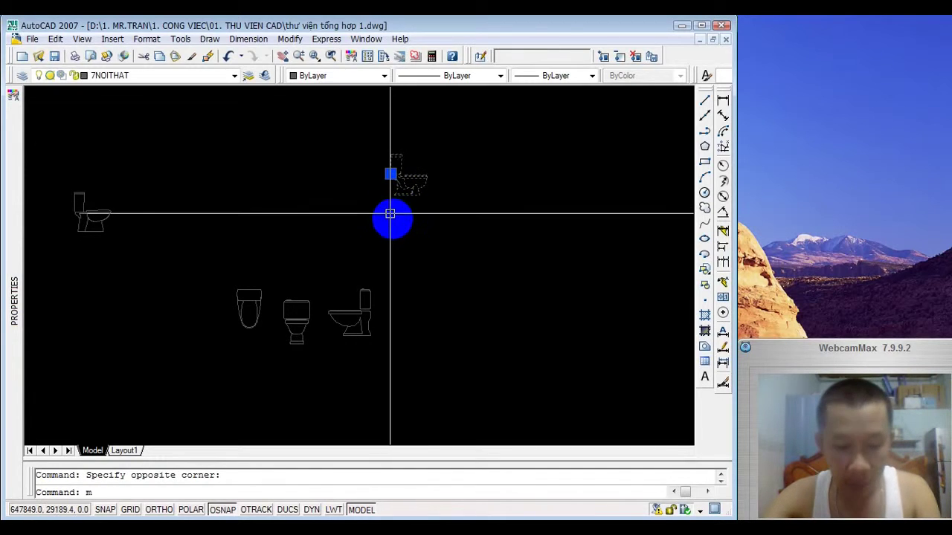
key(Return)
click(395, 195)
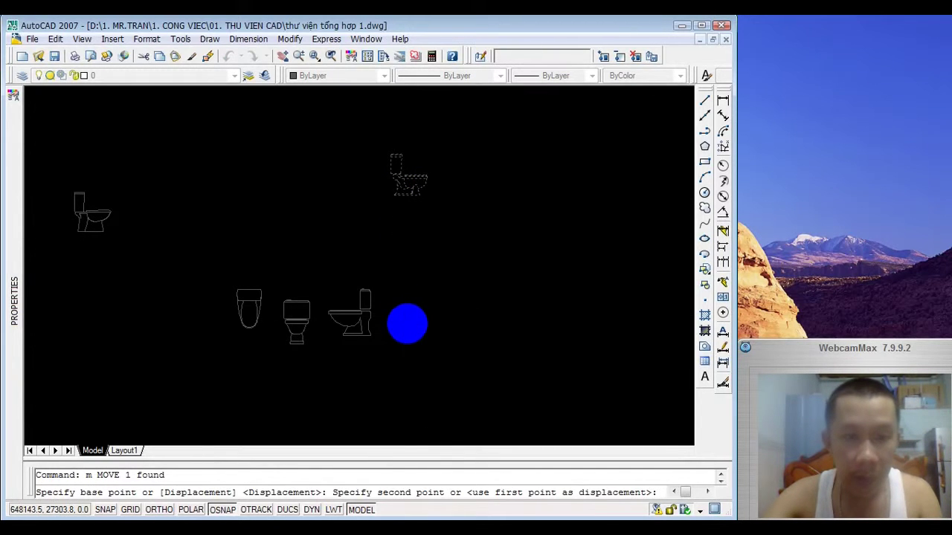
click(407, 323)
scroll(349, 340, up, 1)
scroll(371, 315, up, 2)
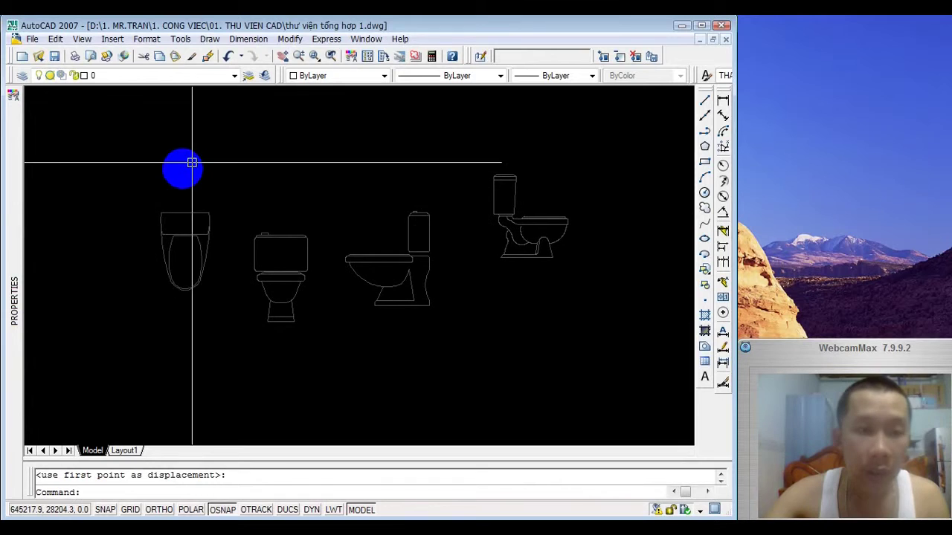
click(184, 215)
text(b)
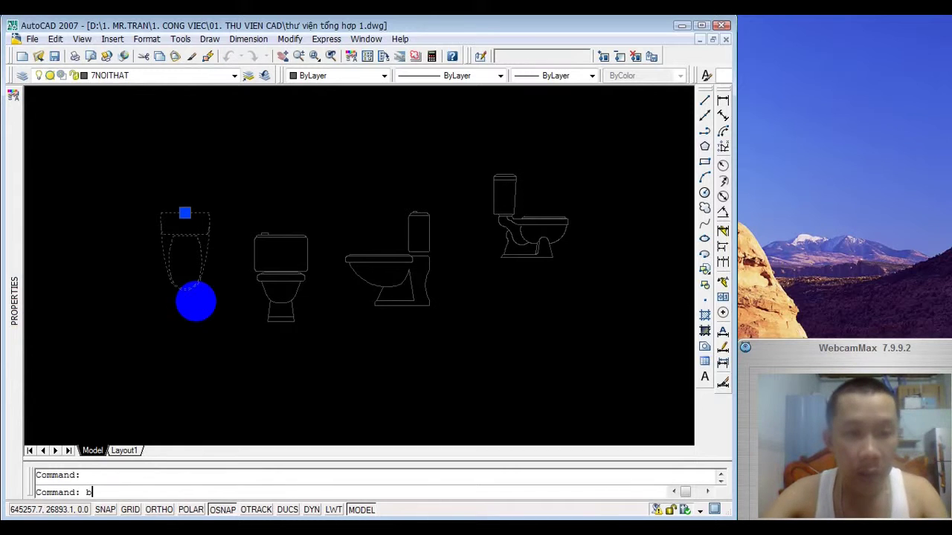
Step: Define the plan toilet as block 'block thuoc tinh' with its base point at the top edge
key(Return)
text(block thuoc tinh)
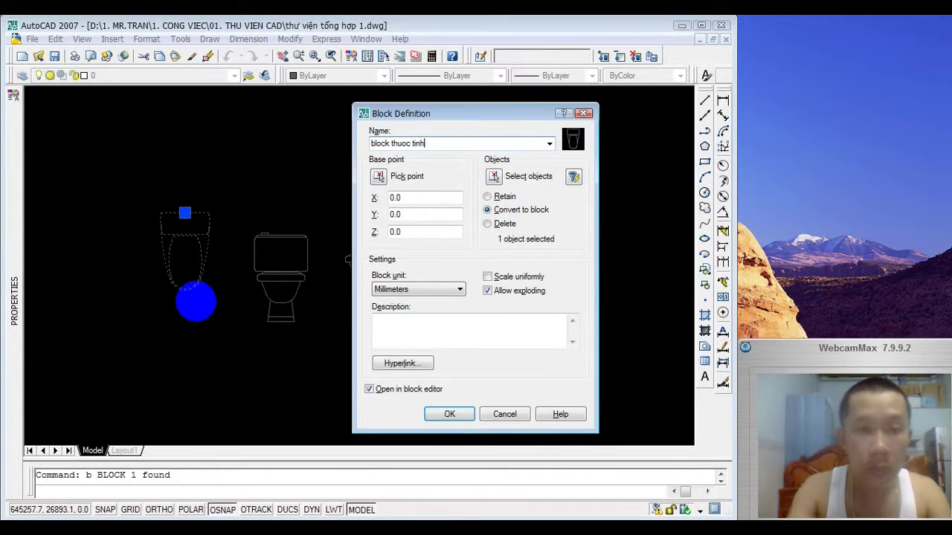
click(377, 177)
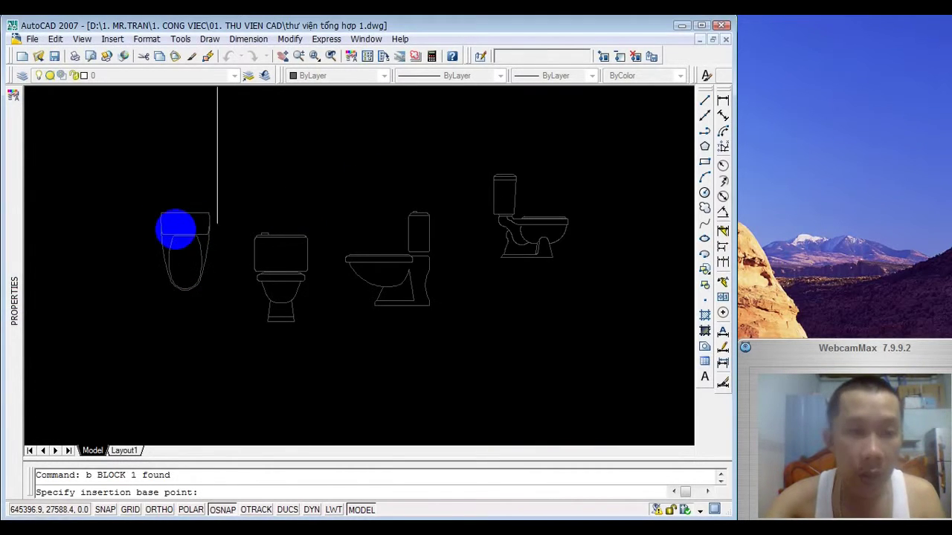
click(184, 217)
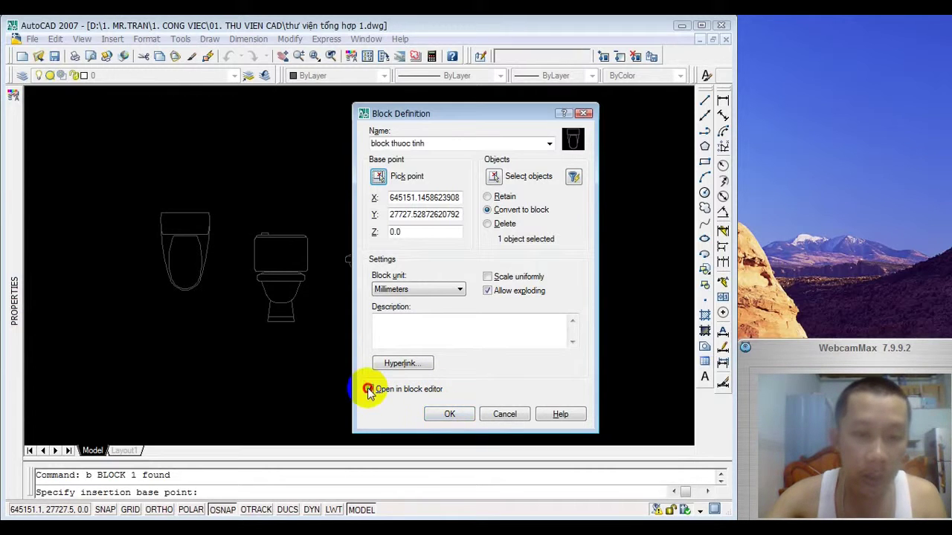
click(451, 414)
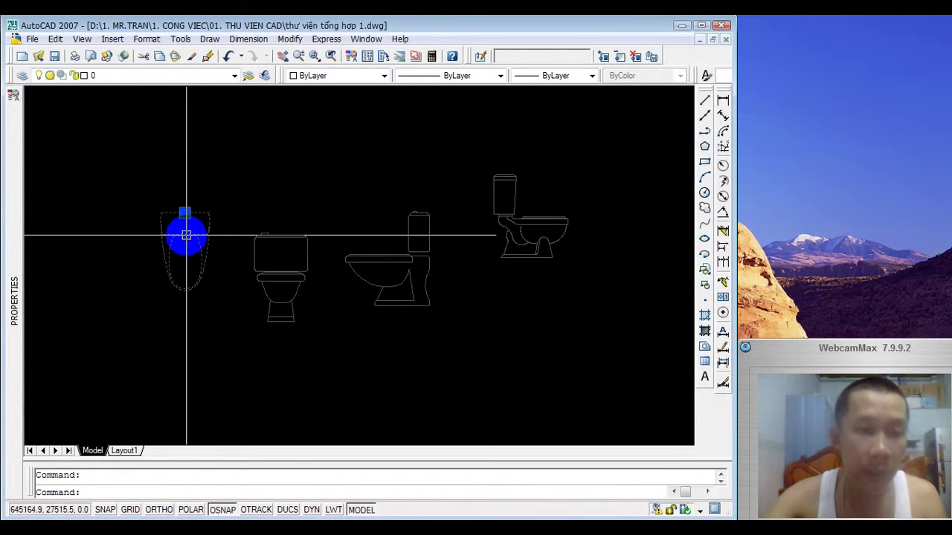
double_click(186, 235)
Step: Open block thuoc tinh in the Block Editor and browse the Parameters, Actions and Parameter Sets palettes
click(466, 368)
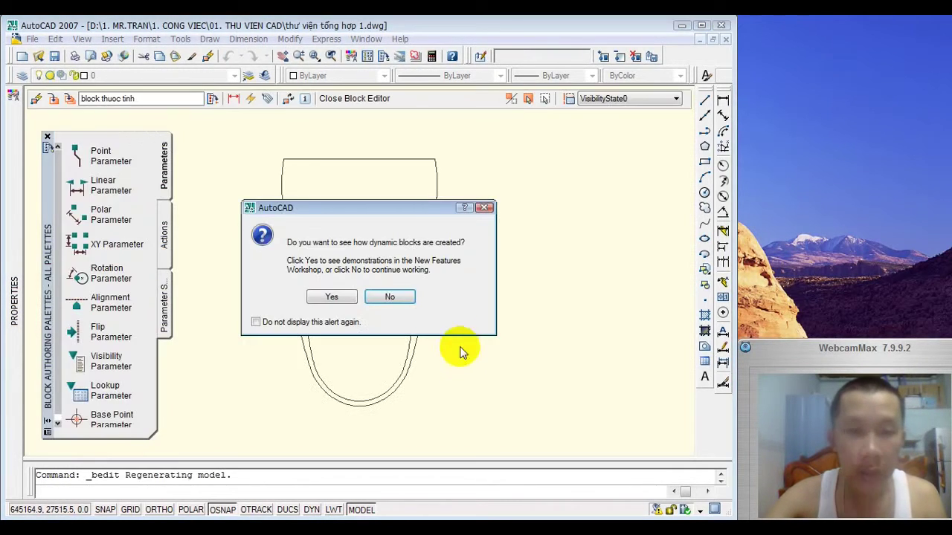
click(392, 295)
scroll(413, 306, down, 2)
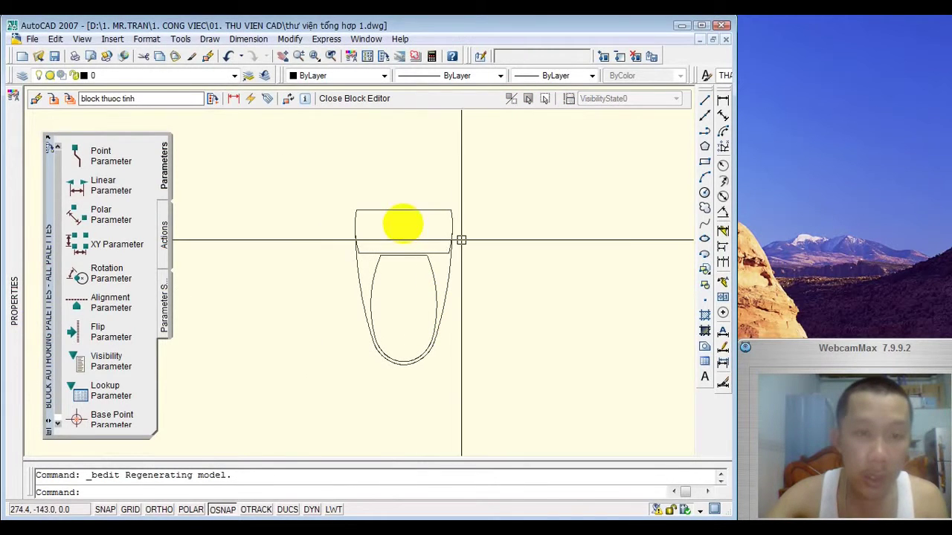
click(165, 227)
click(165, 168)
click(165, 223)
click(164, 167)
click(165, 217)
click(167, 168)
click(165, 216)
click(168, 169)
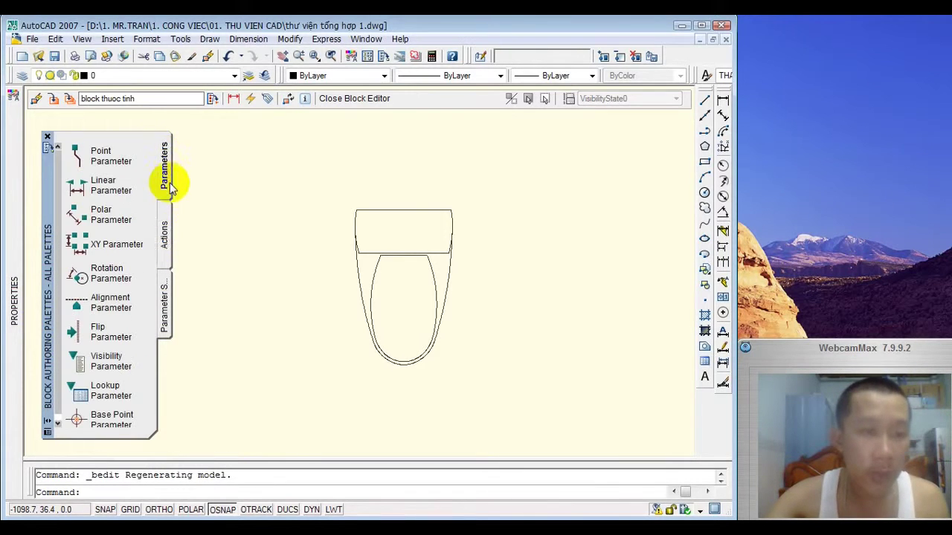
click(165, 243)
click(165, 298)
click(166, 166)
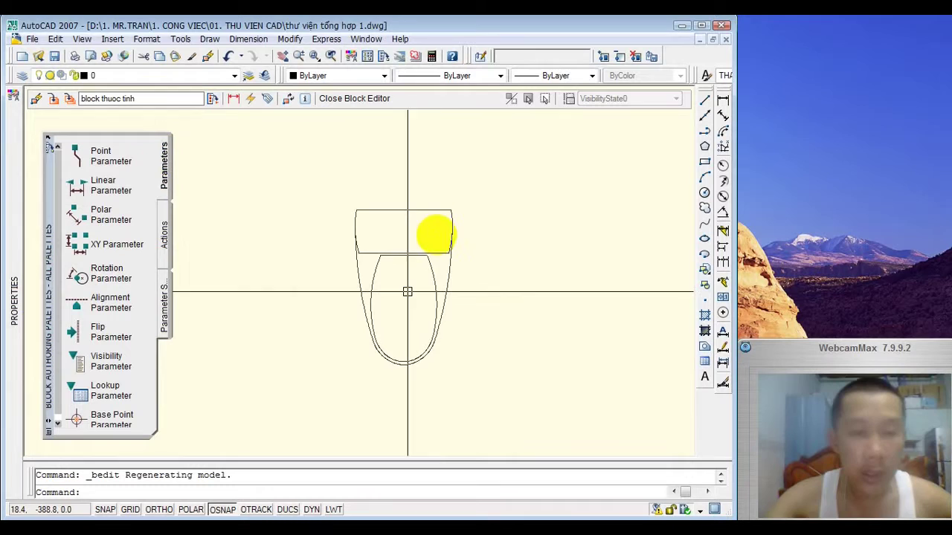
Step: Place a Visibility parameter at the toilet's top and save the block definition on closing
click(82, 363)
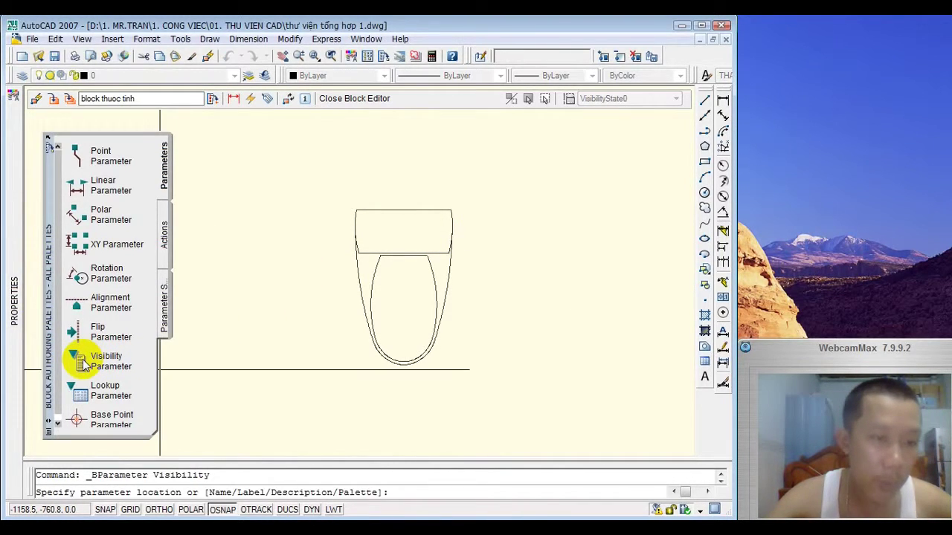
click(402, 211)
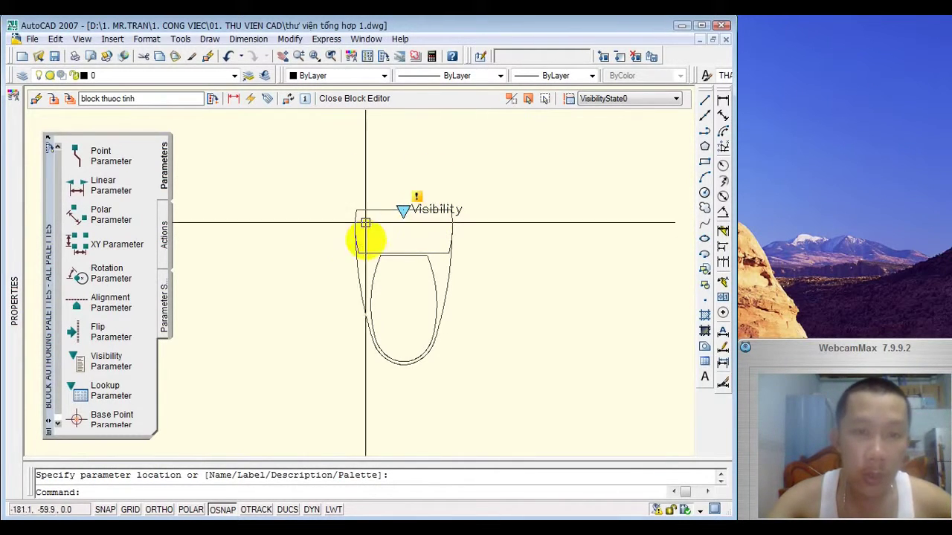
scroll(403, 207, up, 3)
scroll(403, 208, down, 2)
scroll(399, 201, down, 2)
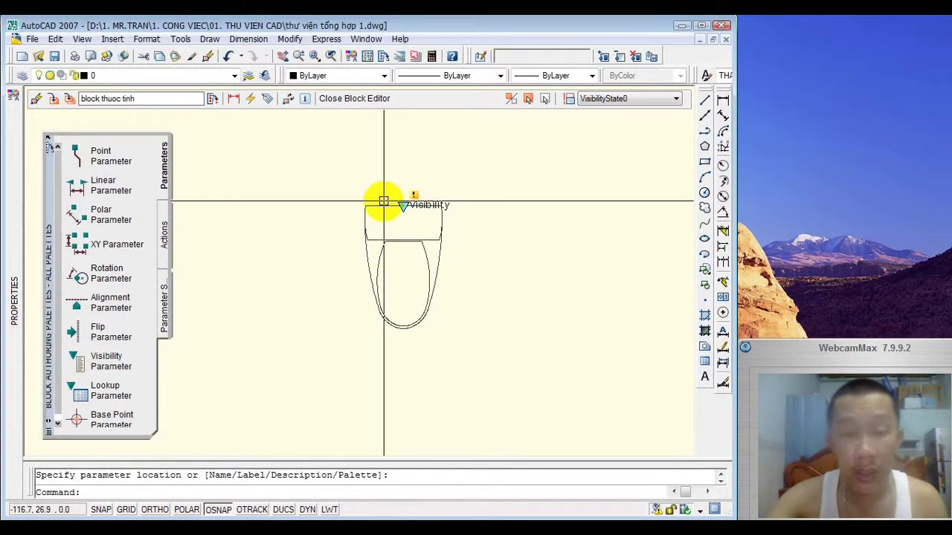
scroll(403, 205, up, 3)
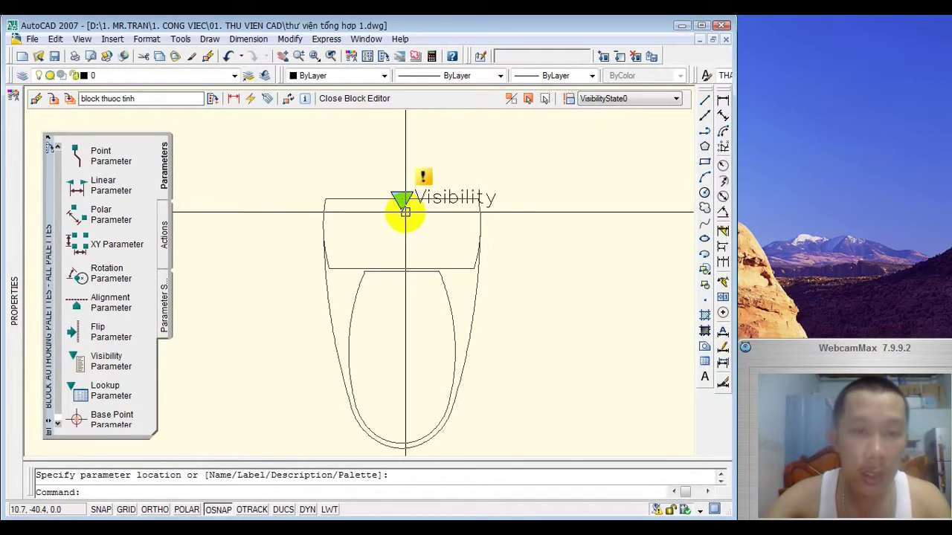
scroll(444, 311, down, 2)
middle_drag(438, 323, 399, 305)
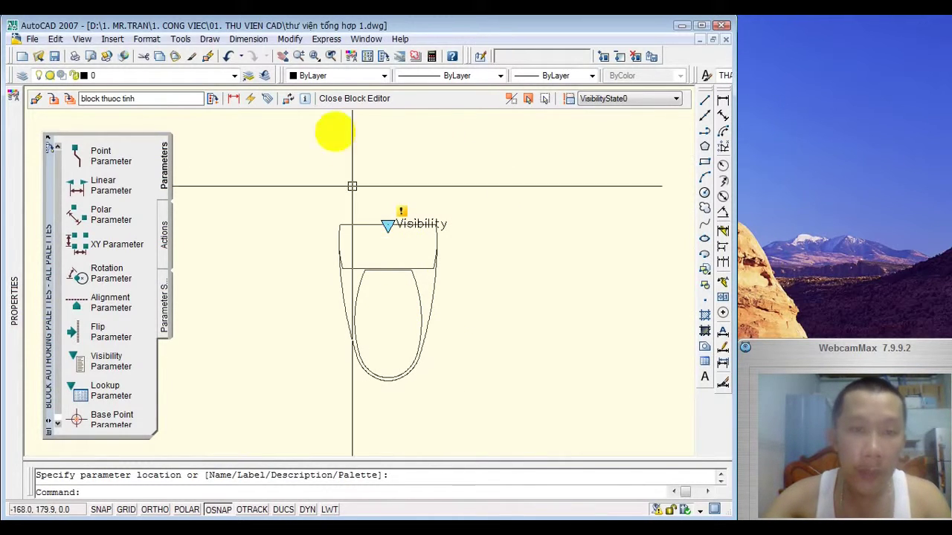
click(346, 99)
click(315, 305)
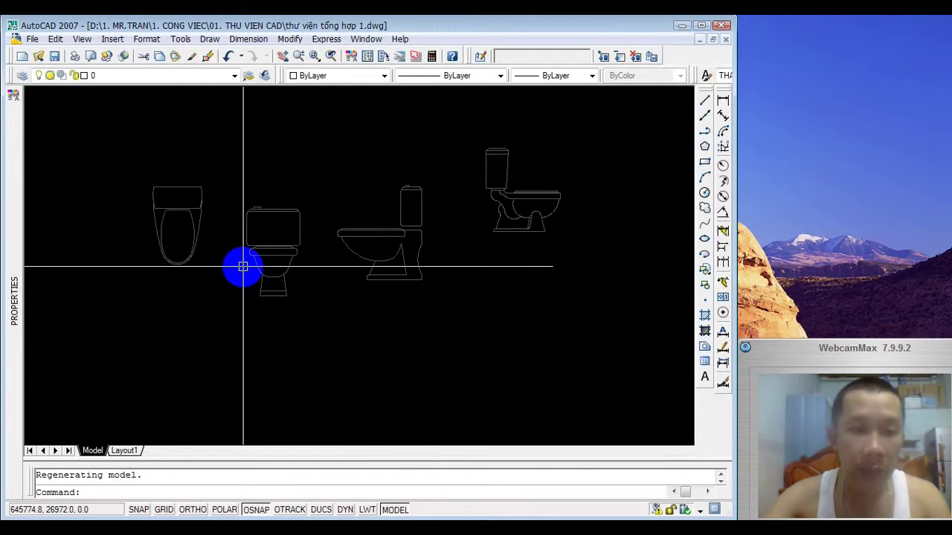
click(287, 256)
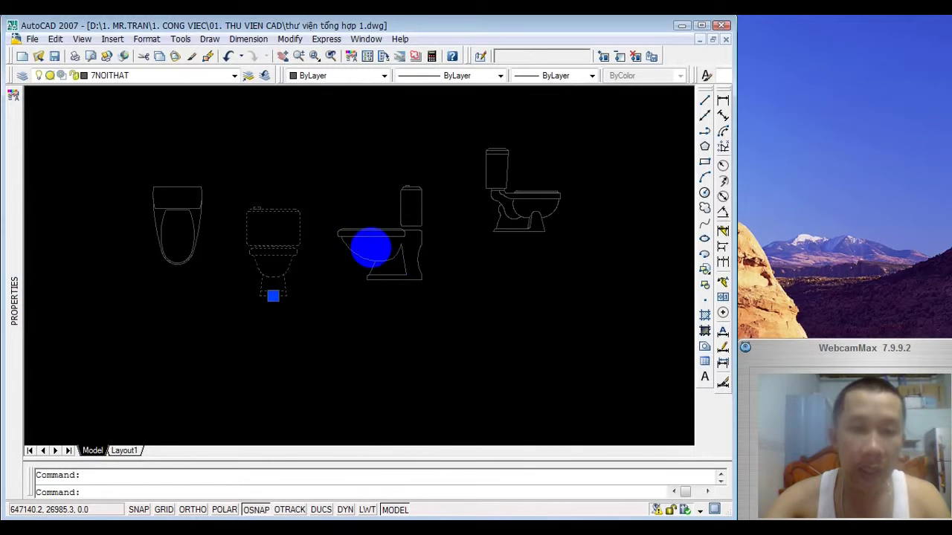
click(371, 248)
click(550, 213)
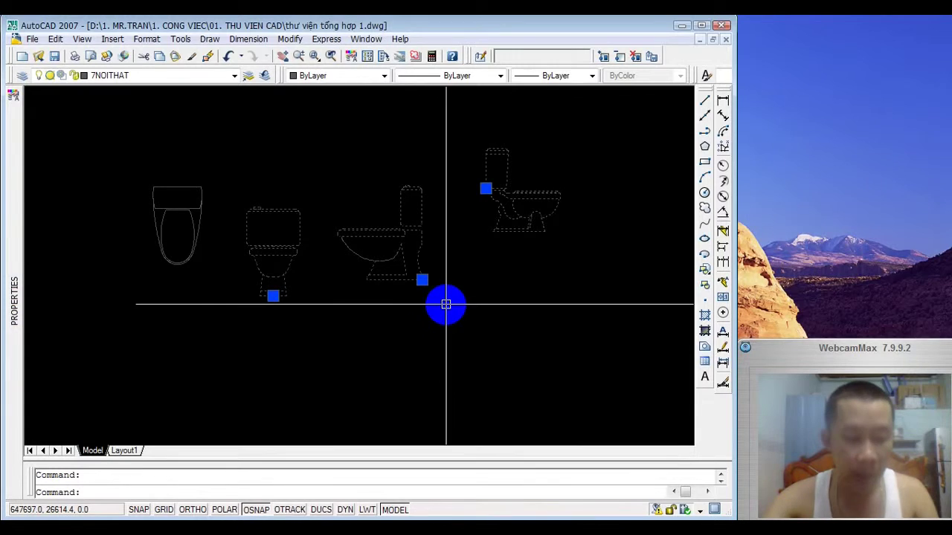
key(ctrl+shift+c)
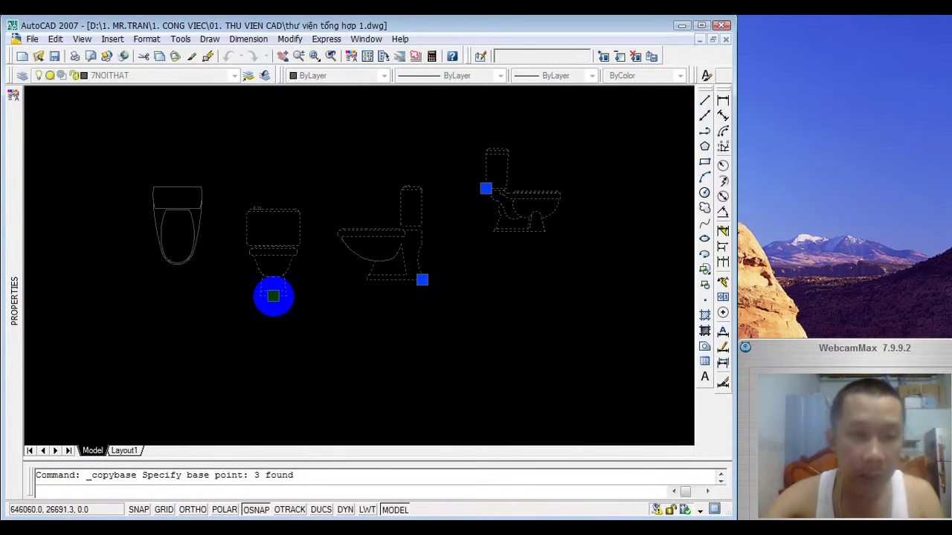
key(Escape)
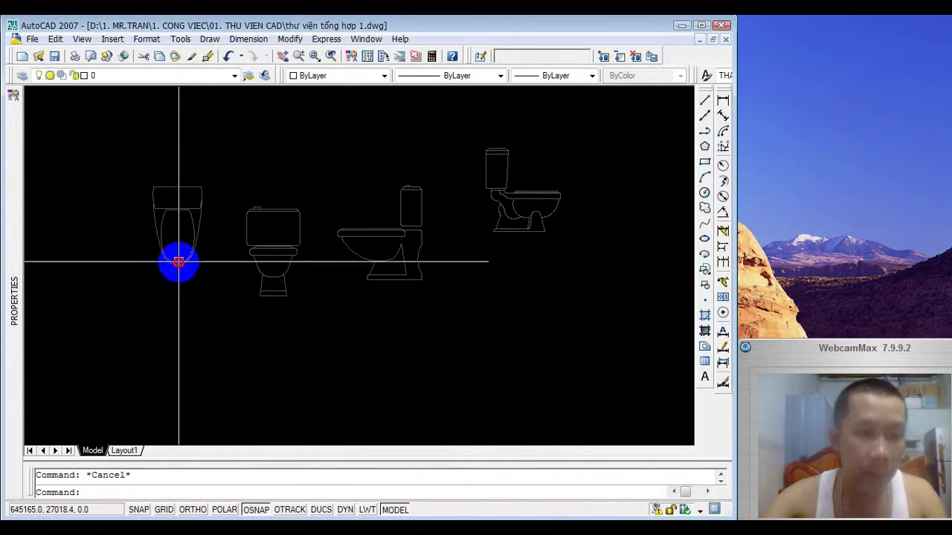